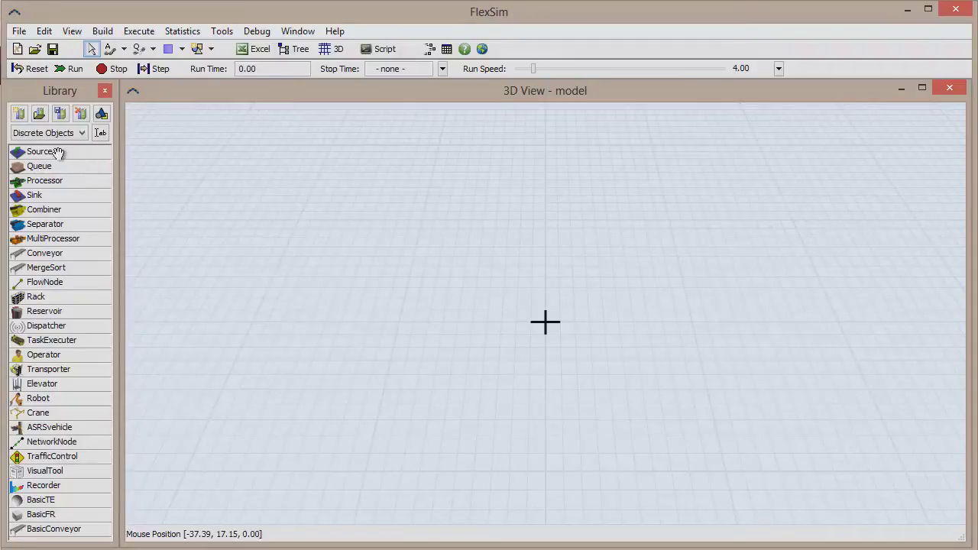
- Place a Source, a Queue, three Processors and Operator7 into the 3D View
drag(58, 153, 364, 315)
drag(57, 168, 504, 243)
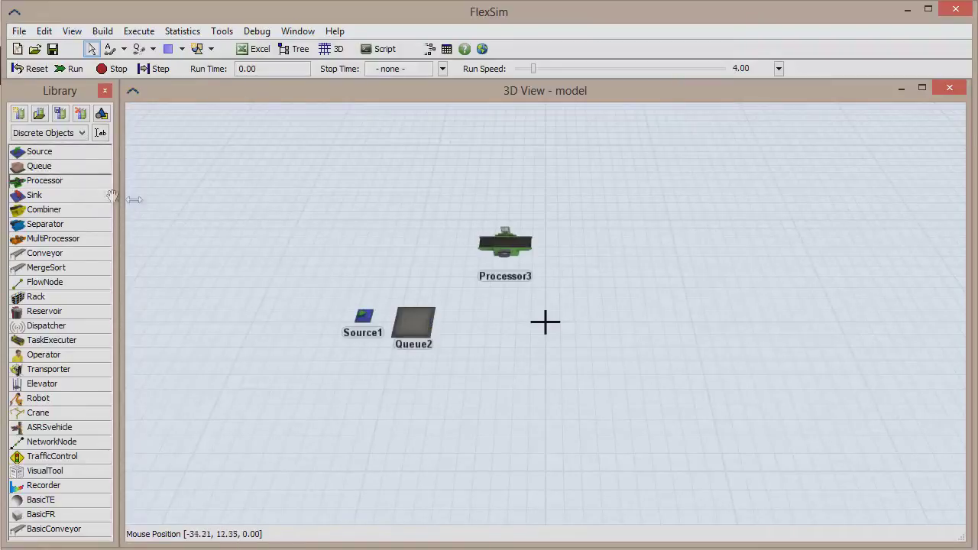
drag(71, 187, 515, 297)
drag(67, 184, 529, 359)
drag(60, 356, 428, 241)
drag(53, 186, 623, 303)
- Add Sink8, stack Processor3, Processor4 and Processor5 in a column, and zoom in on the layout
drag(505, 243, 532, 252)
drag(525, 312, 540, 324)
drag(538, 359, 589, 375)
click(590, 372)
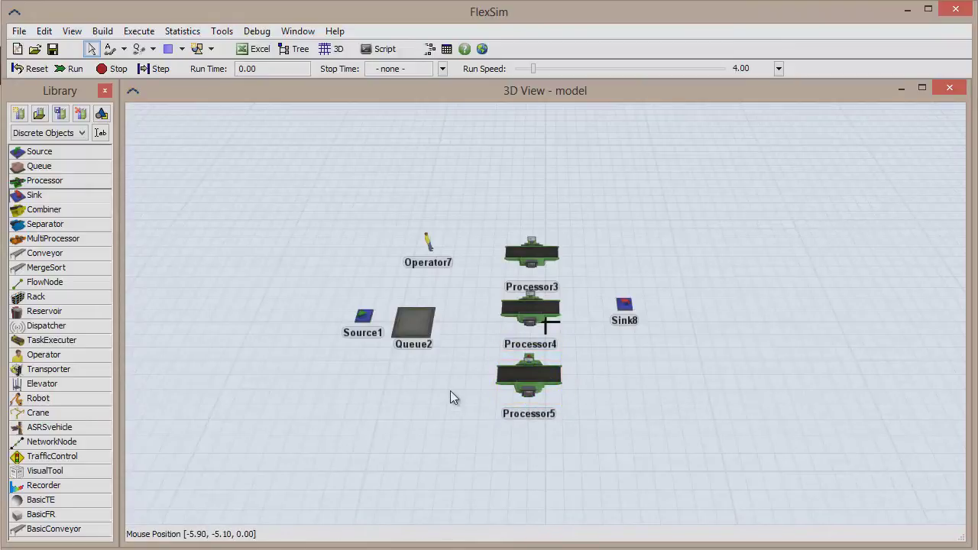
scroll(449, 393, up, 3)
scroll(446, 392, up, 2)
drag(428, 368, 484, 372)
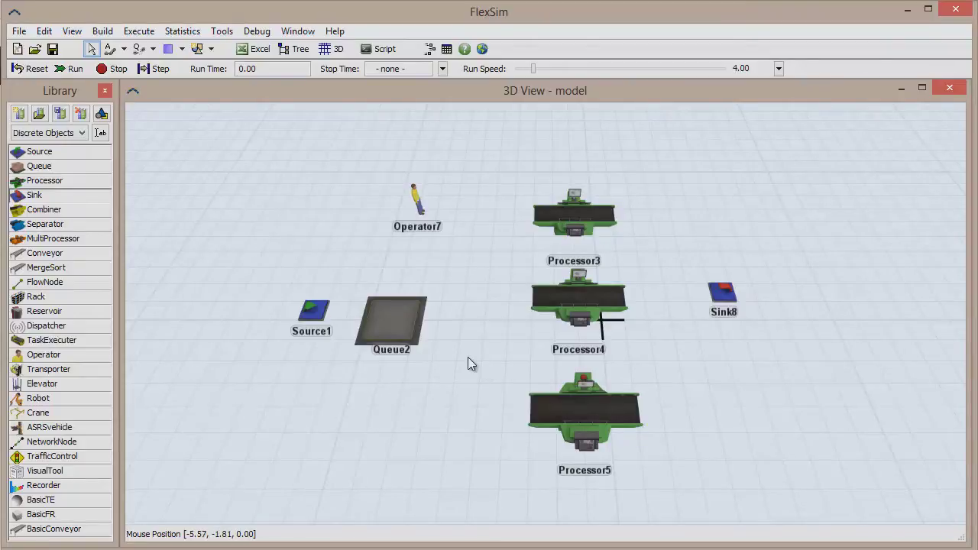
click(109, 51)
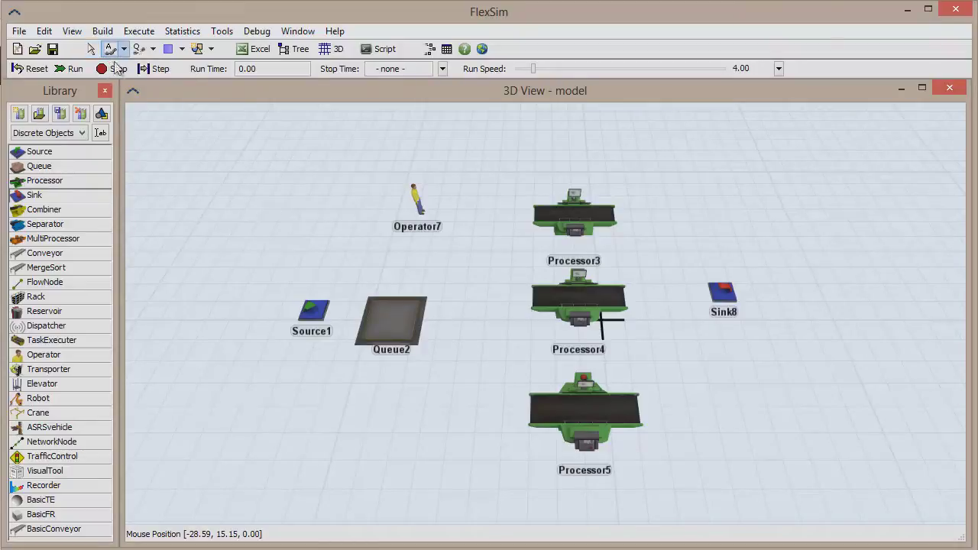
click(316, 312)
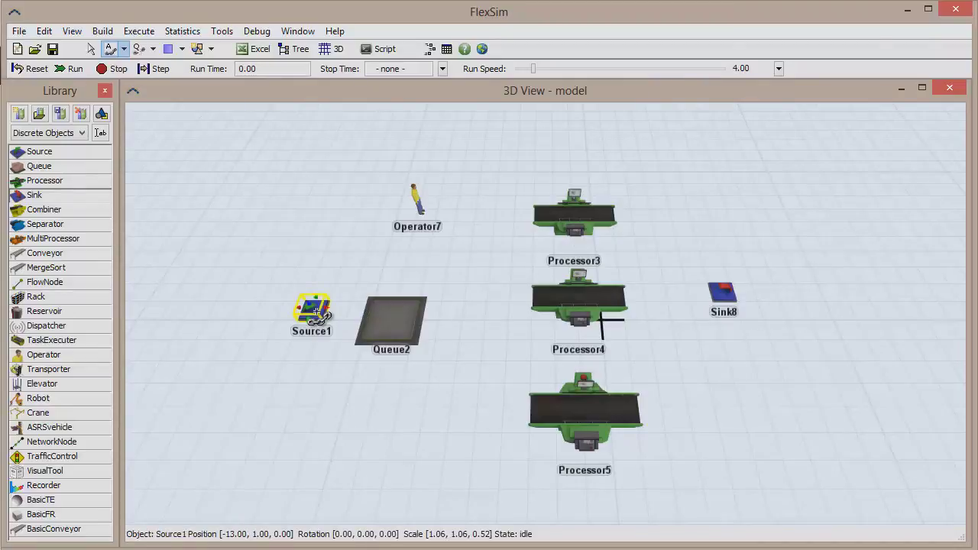
click(388, 316)
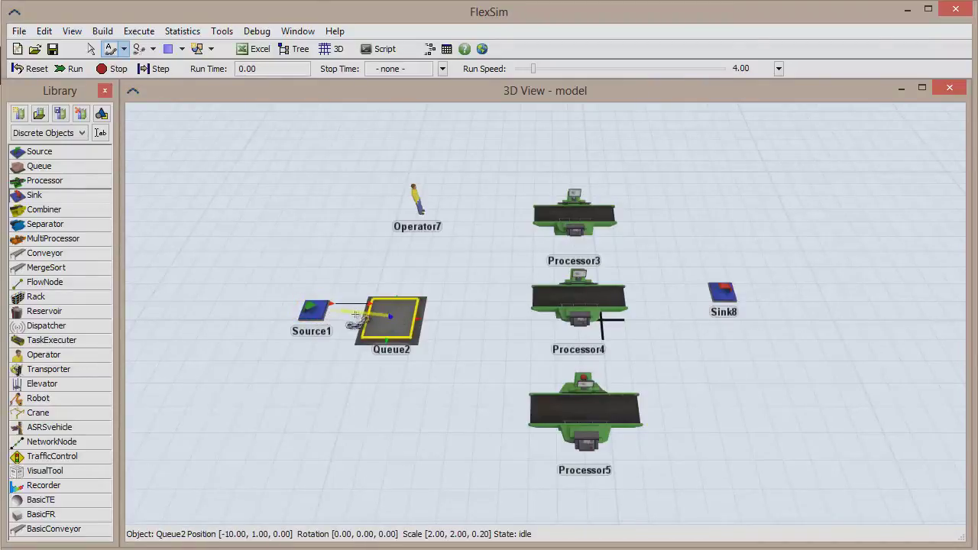
key(Escape)
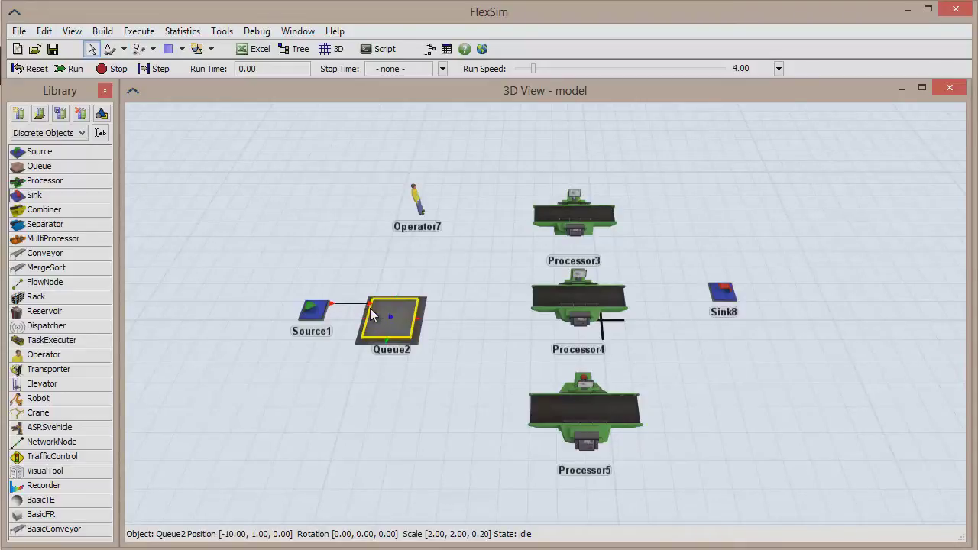
key(ctrl+z)
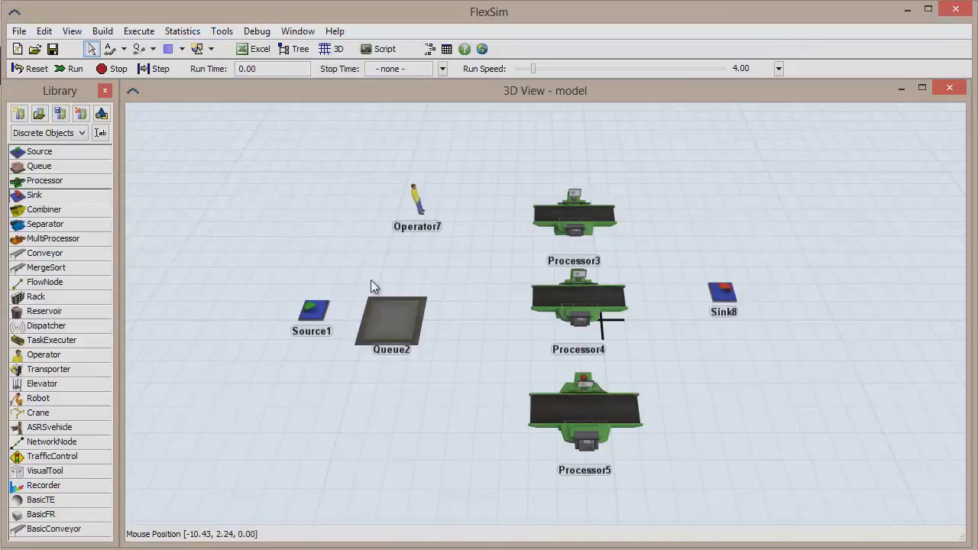
click(321, 309)
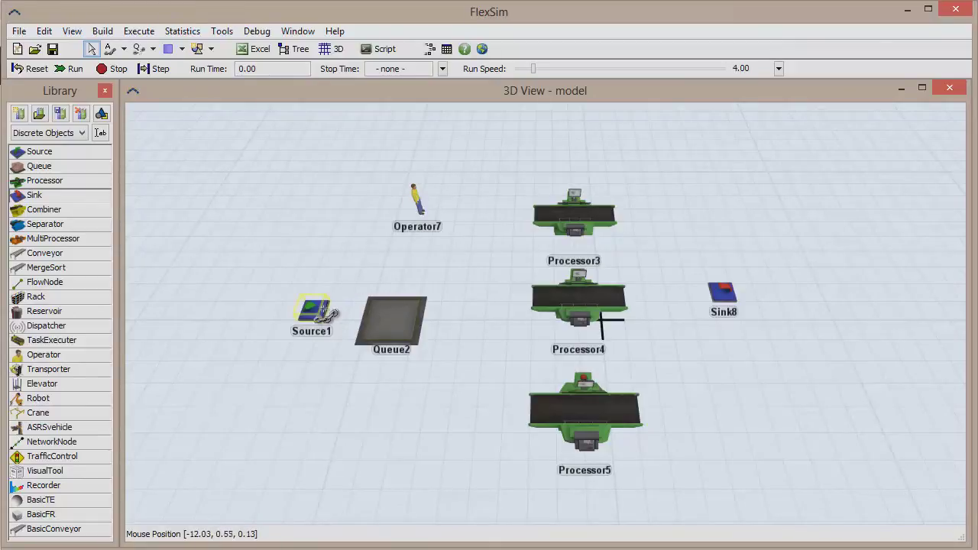
drag(323, 312, 372, 316)
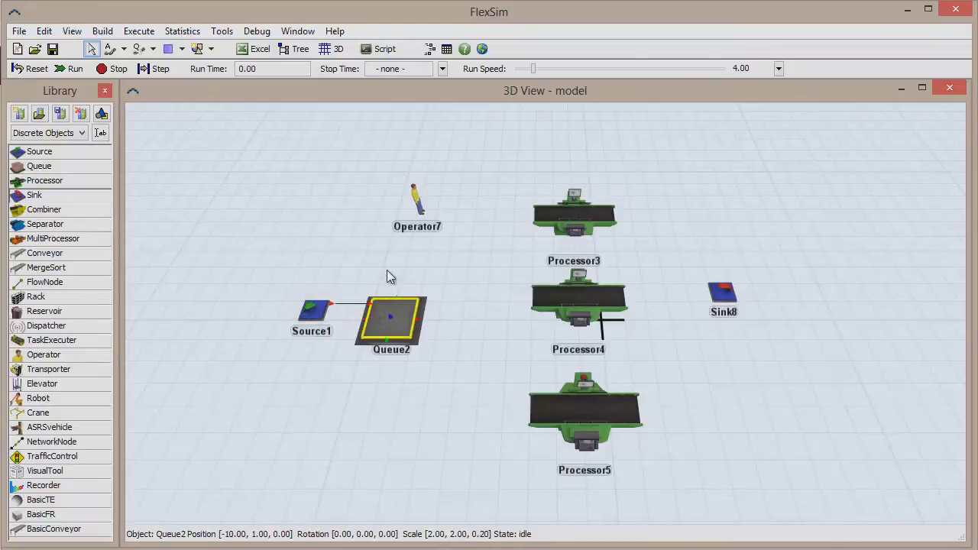
key(ctrl+z)
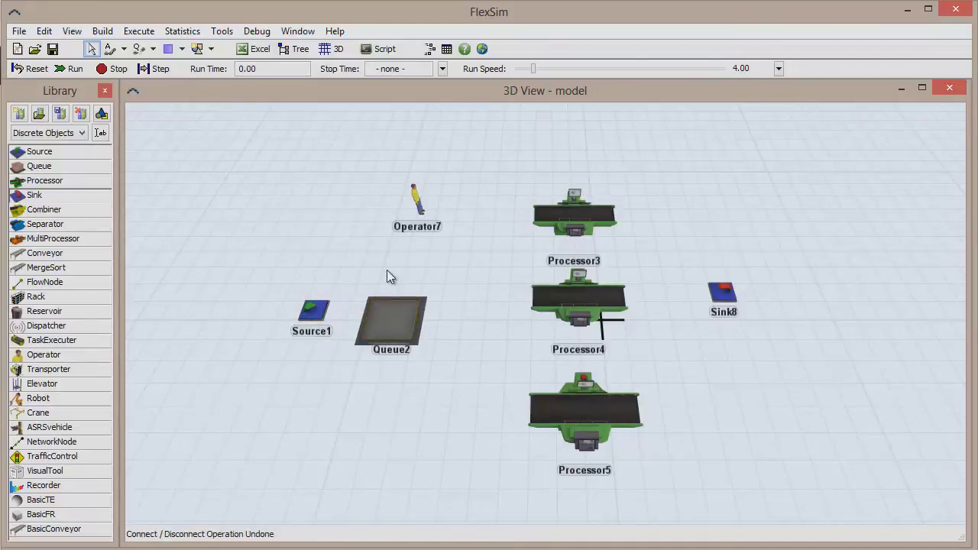
- A-drag from Source1 to Queue2, then pan and zoom to check the new link
drag(313, 309, 379, 320)
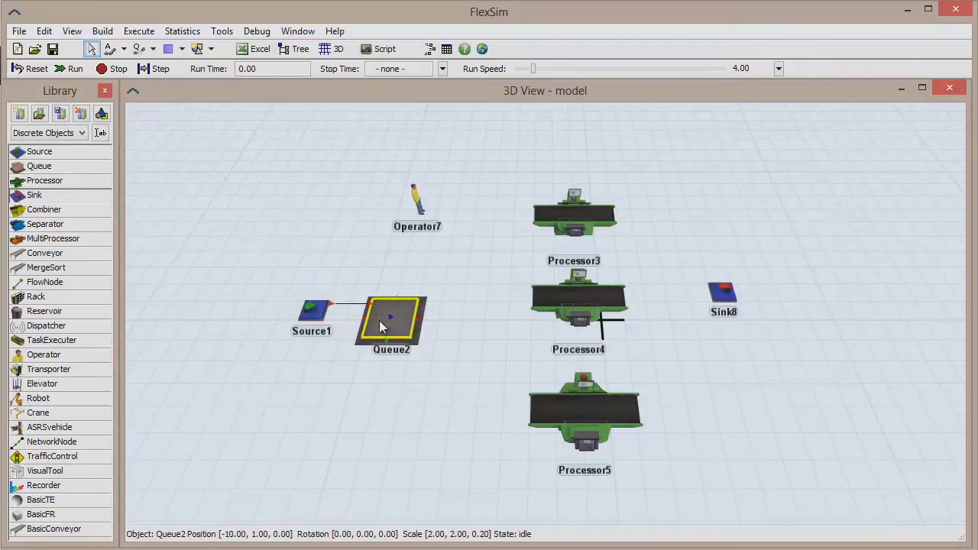
drag(314, 356, 471, 370)
scroll(467, 365, up, 5)
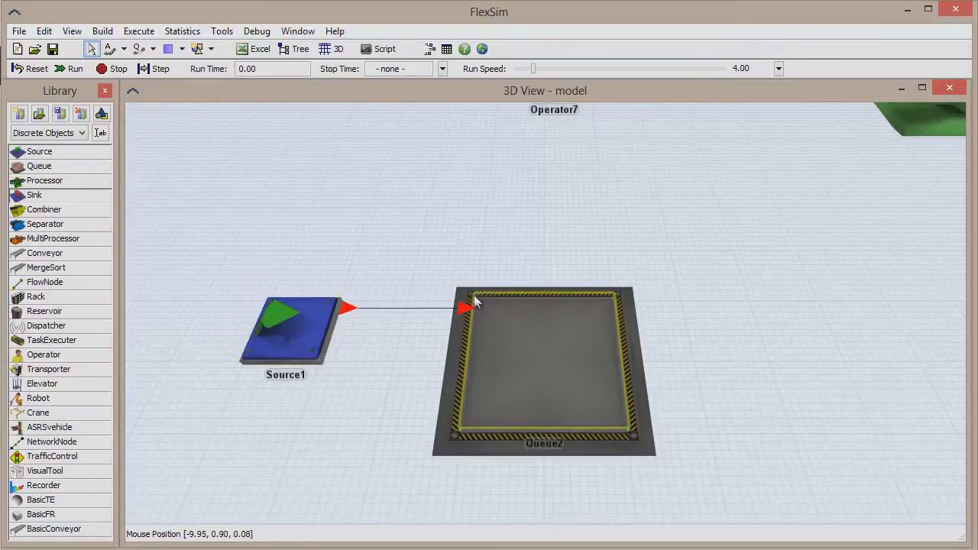
scroll(411, 348, down, 4)
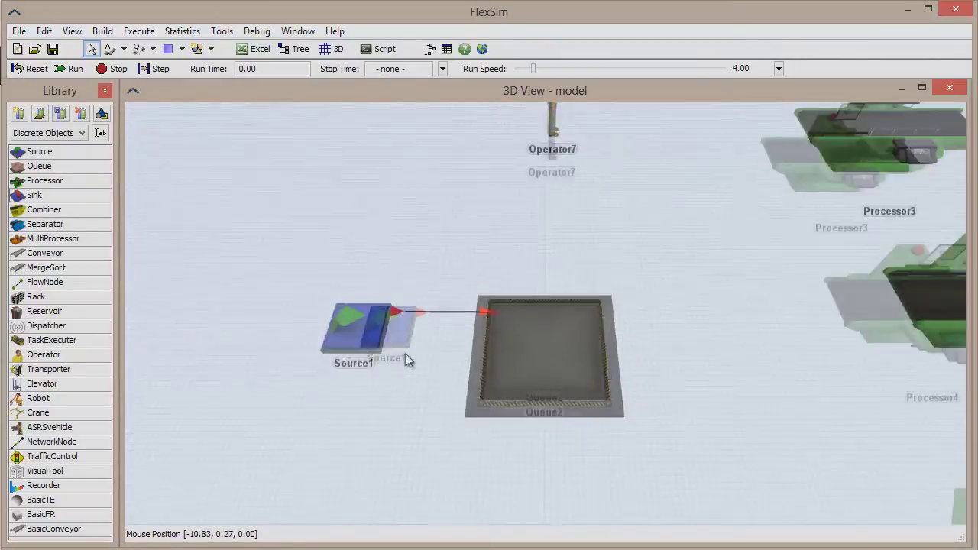
scroll(403, 359, down, 2)
drag(403, 359, 413, 386)
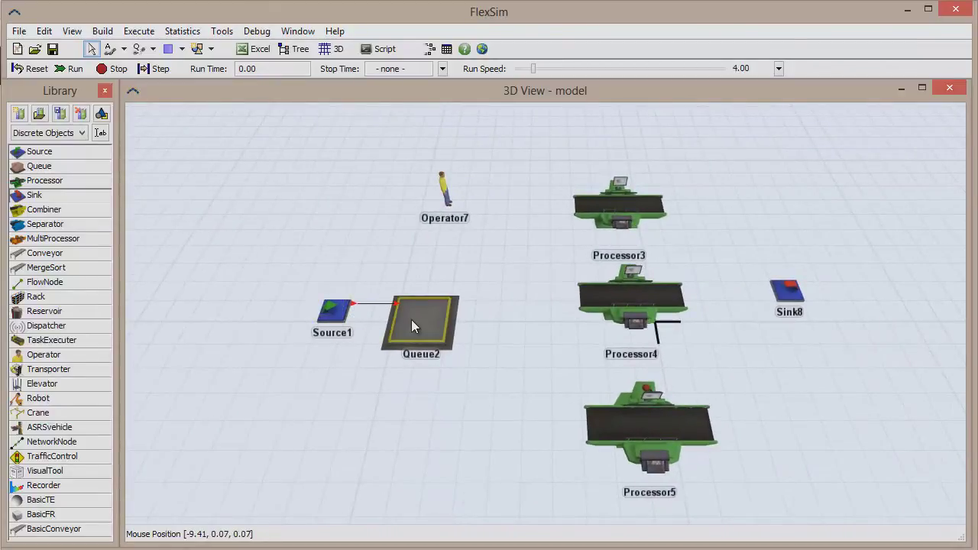
- Connect Queue2 to Processor3, Processor4 and Processor5, and each Processor onward to Sink8
key(a)
drag(427, 315, 619, 210)
mouse_move(619, 210)
mouse_down()
mouse_move(741, 291)
mouse_move(786, 288)
mouse_up()
drag(416, 321, 787, 290)
click(420, 320)
drag(590, 394, 787, 290)
click(772, 344)
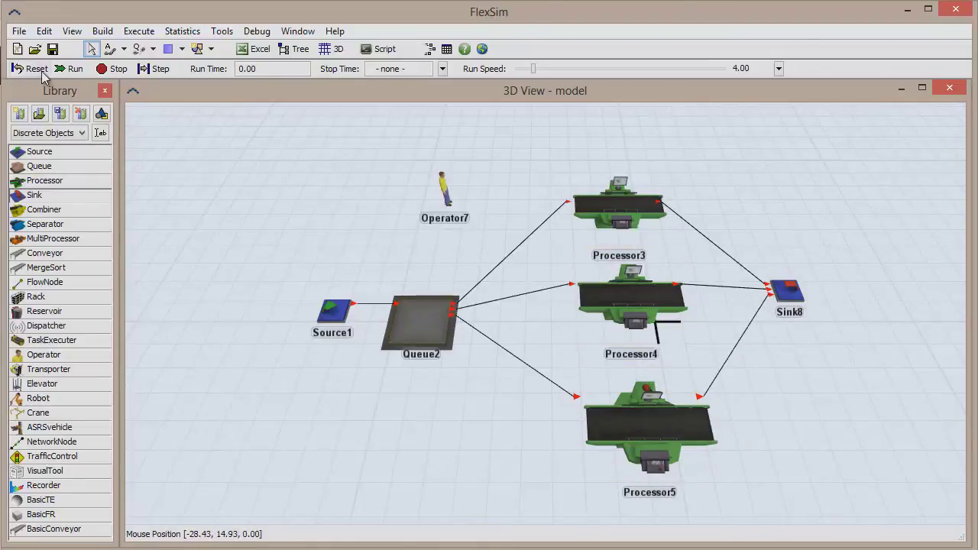
- Run the simulation briefly, then reset it to time 0.00
click(70, 68)
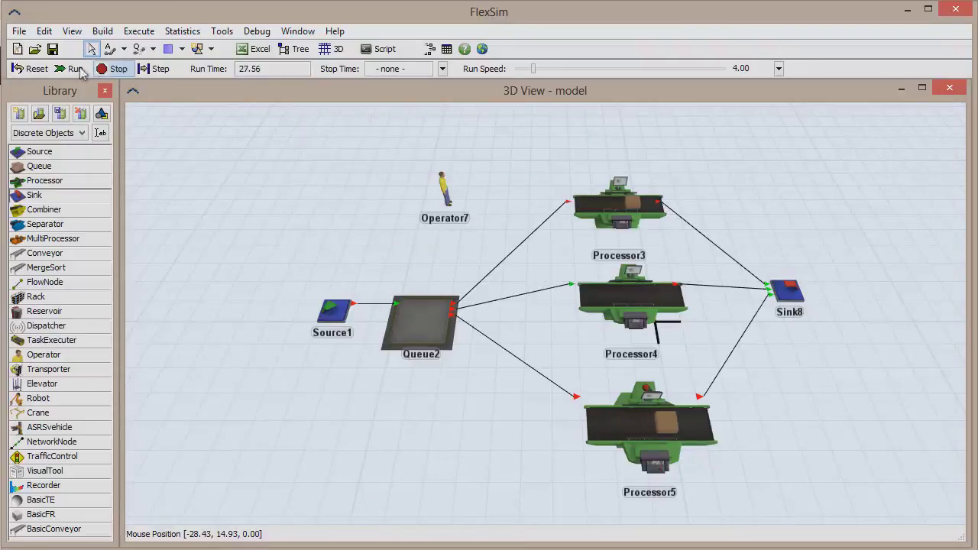
click(31, 69)
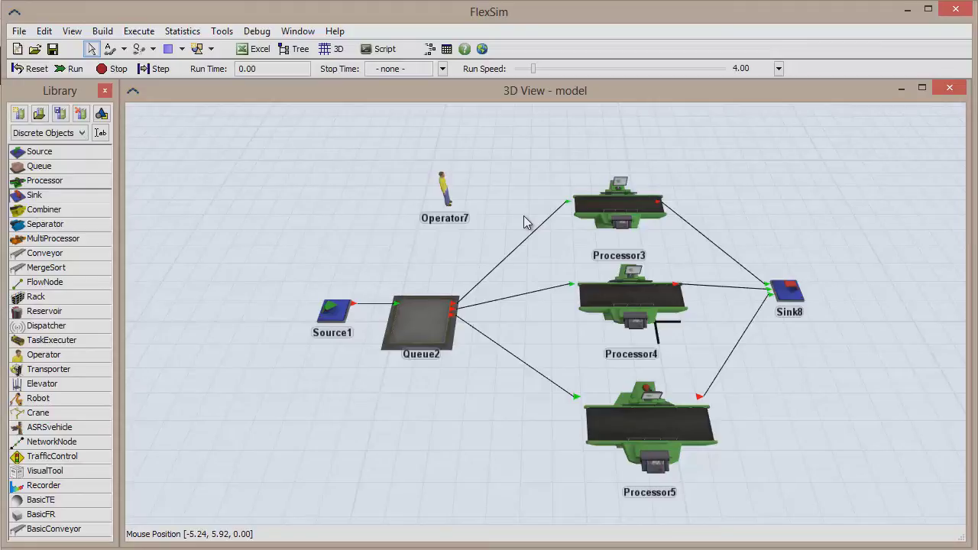
- Link Operator7's center port to Processor3, undoing once and redoing it with an S-drag
click(124, 50)
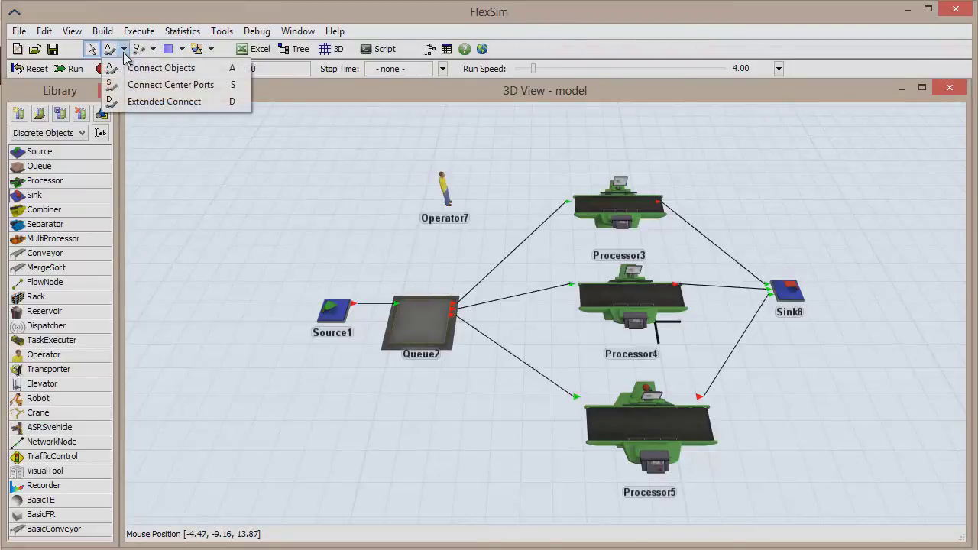
click(154, 86)
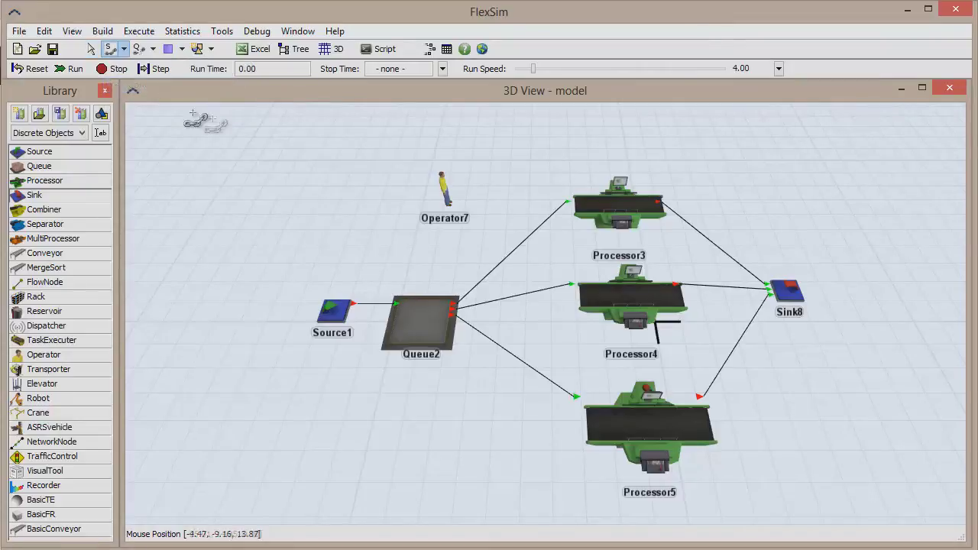
click(439, 191)
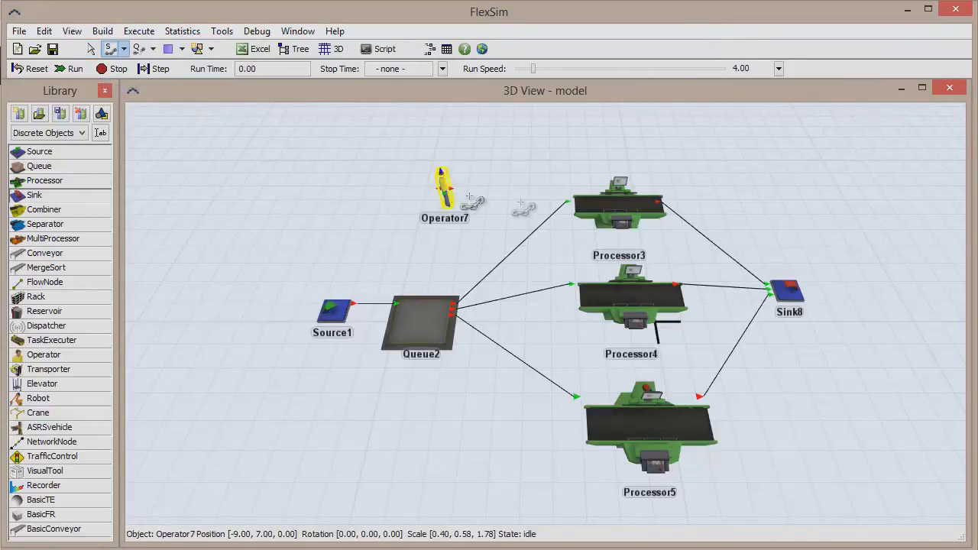
click(611, 210)
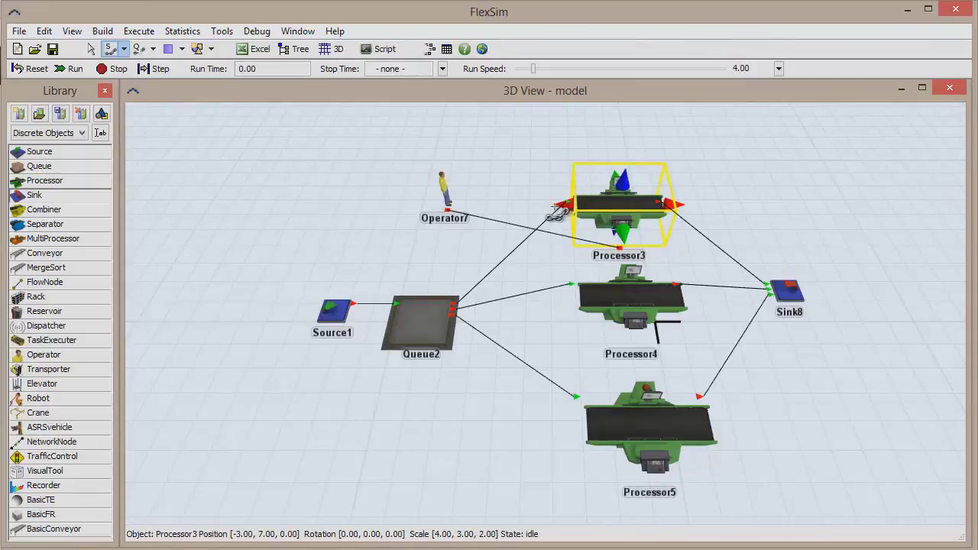
key(Escape)
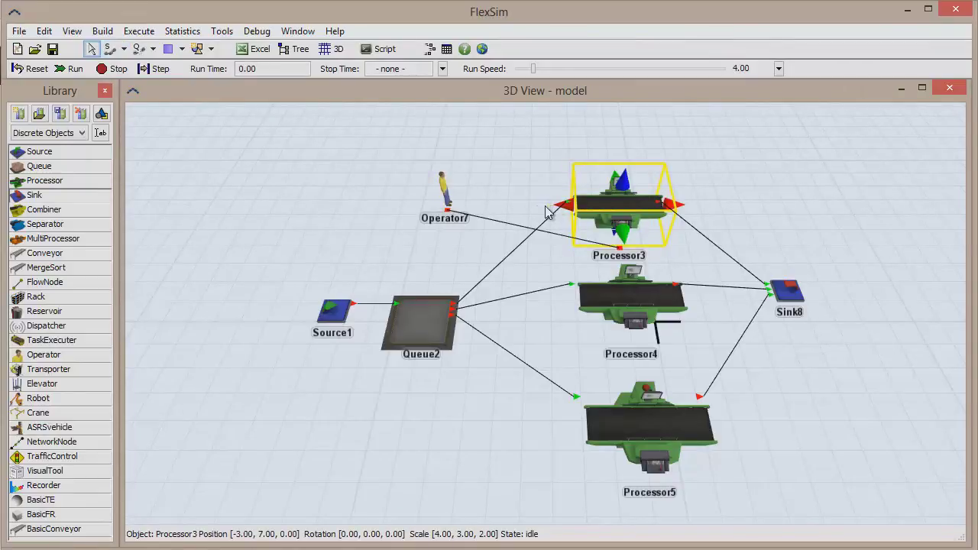
key(ctrl+z)
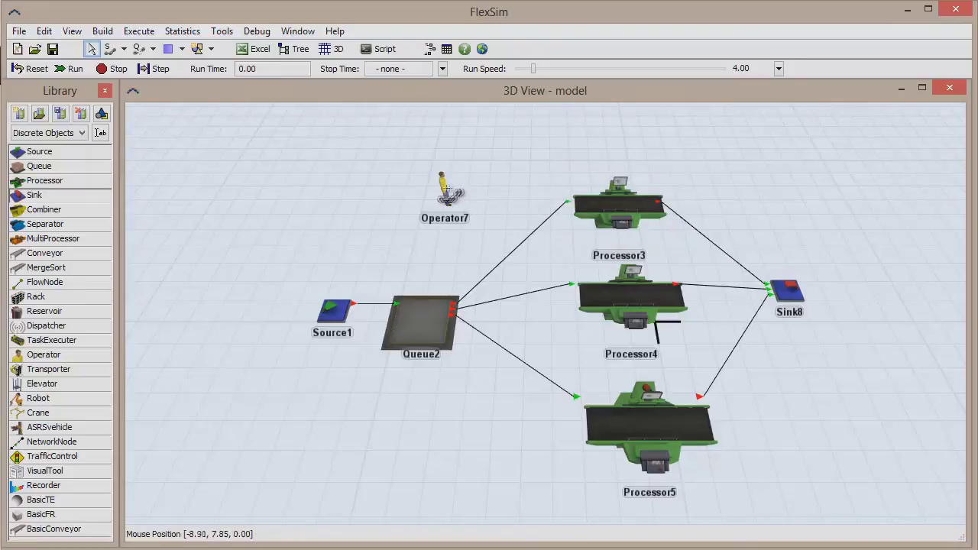
drag(446, 190, 598, 220)
- Zoom, pan and rotate the view to inspect the center-port line from Operator7 to Processor3
click(525, 248)
scroll(513, 237, up, 3)
drag(514, 237, 516, 463)
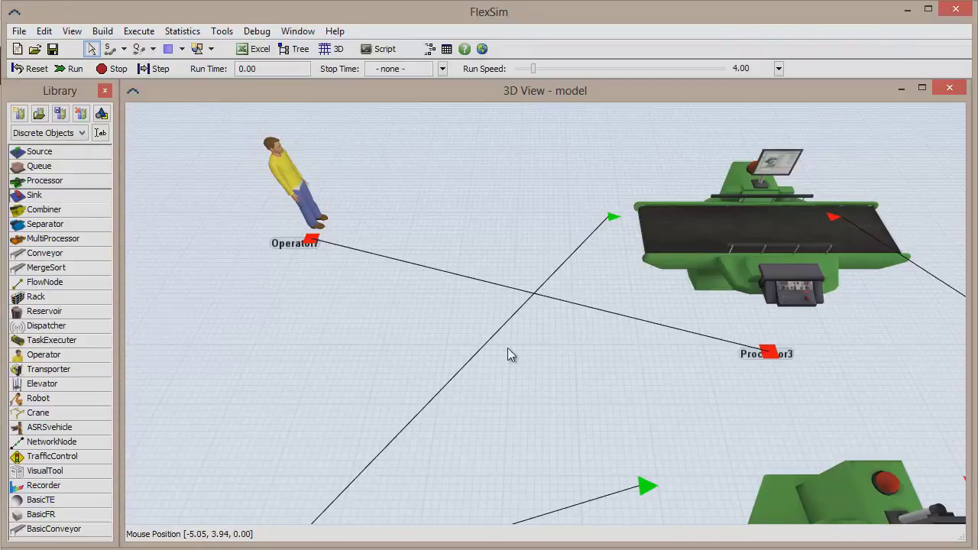
right_drag(532, 356, 508, 354)
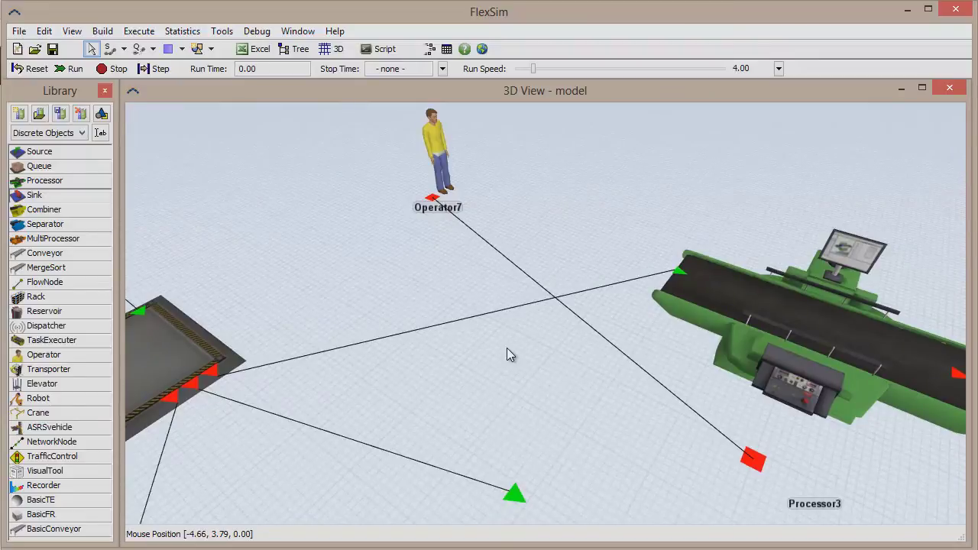
right_drag(506, 347, 531, 353)
scroll(531, 353, down, 5)
- Enable 'Use Operator(s) for Process' in Processor3's Properties
double_click(634, 268)
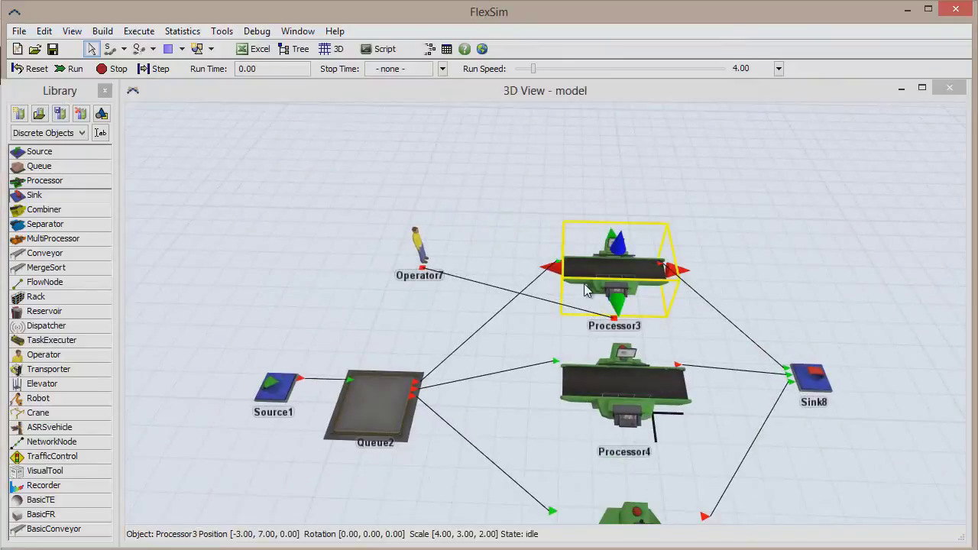
click(333, 317)
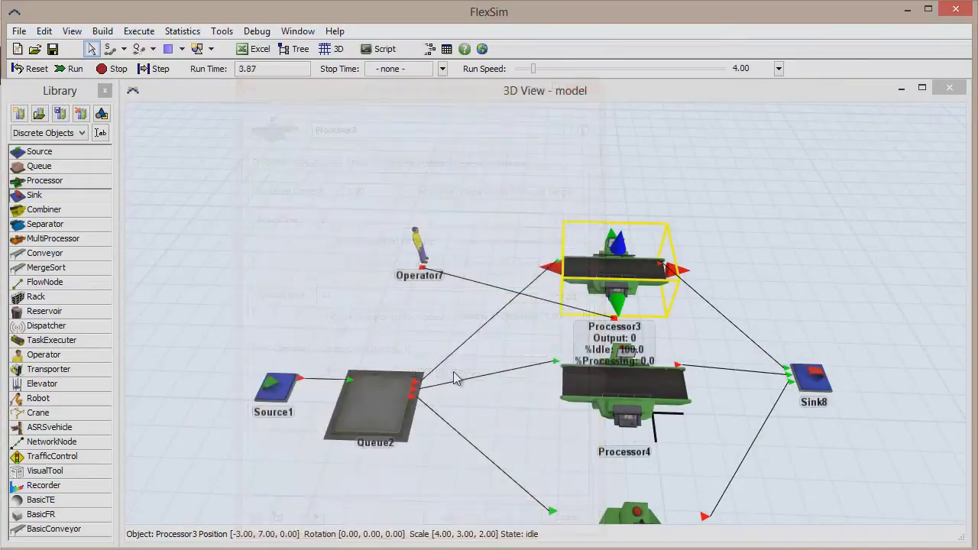
scroll(451, 340, down, 2)
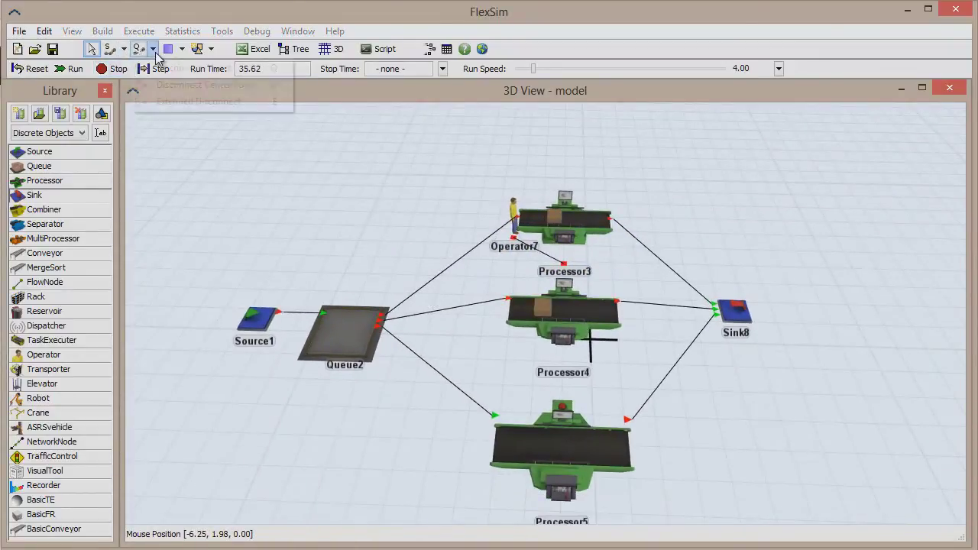
- Delete the Queue2-to-Processor4 port connection with a Q-drag disconnect
click(153, 48)
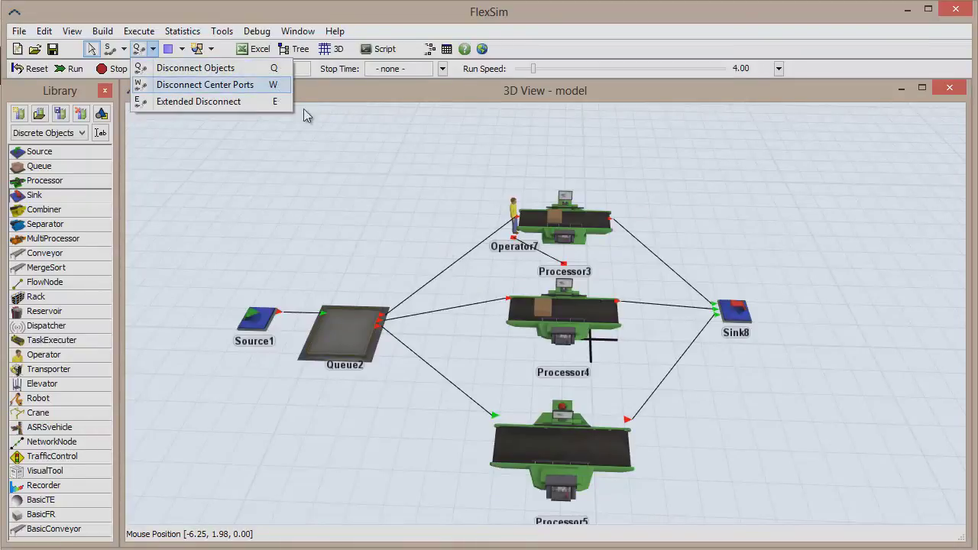
click(413, 288)
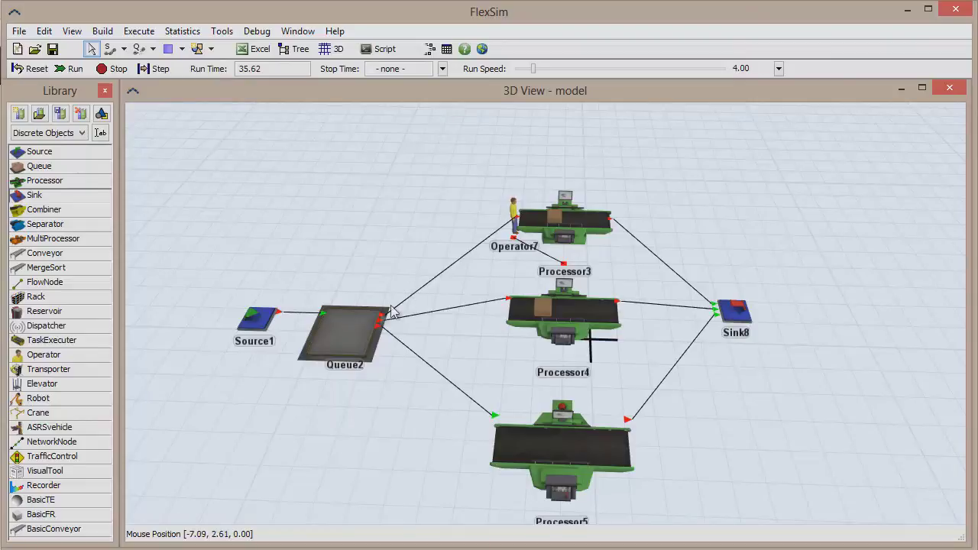
click(343, 326)
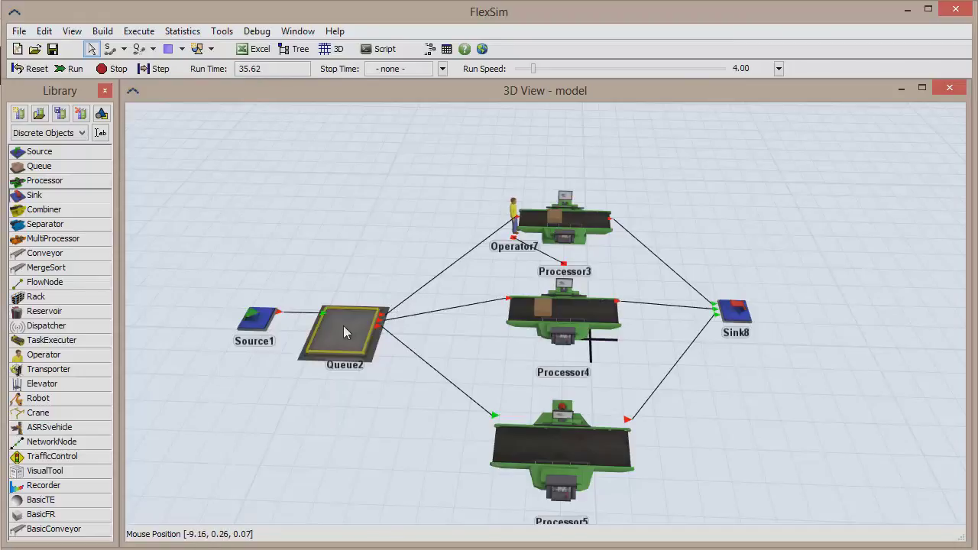
drag(343, 327, 518, 309)
click(441, 302)
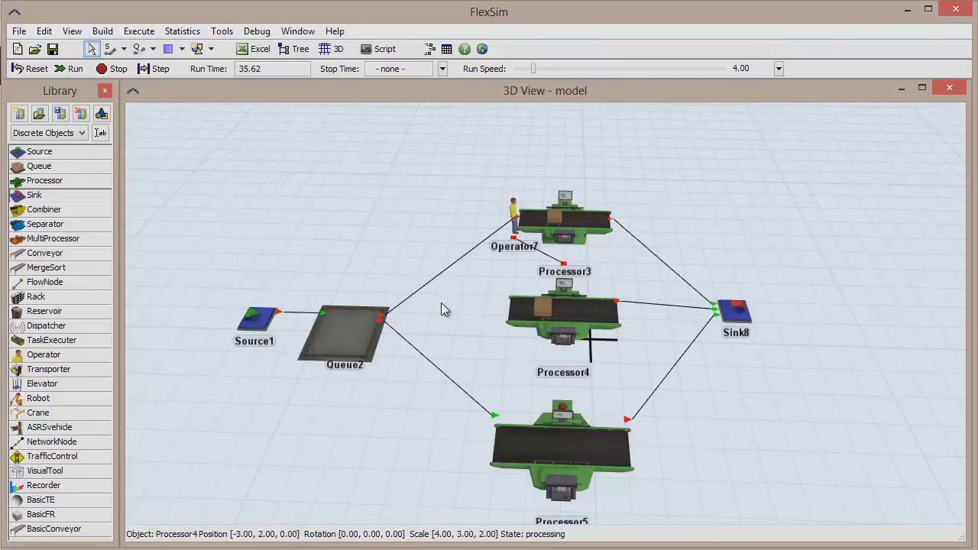